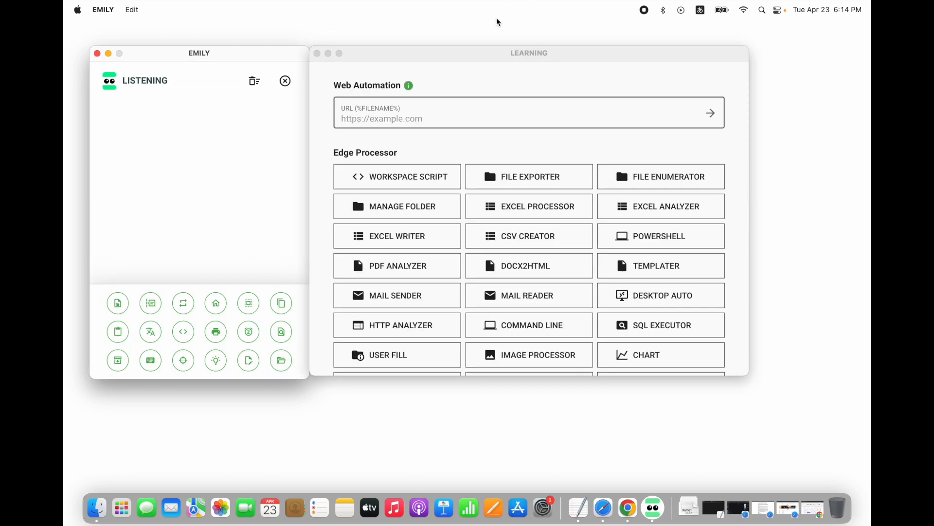
# Open the Desktop Auto processor, launch its trainer UI, and minimize the Desktop Automation and EMILY windows
pyautogui.click(455, 48)
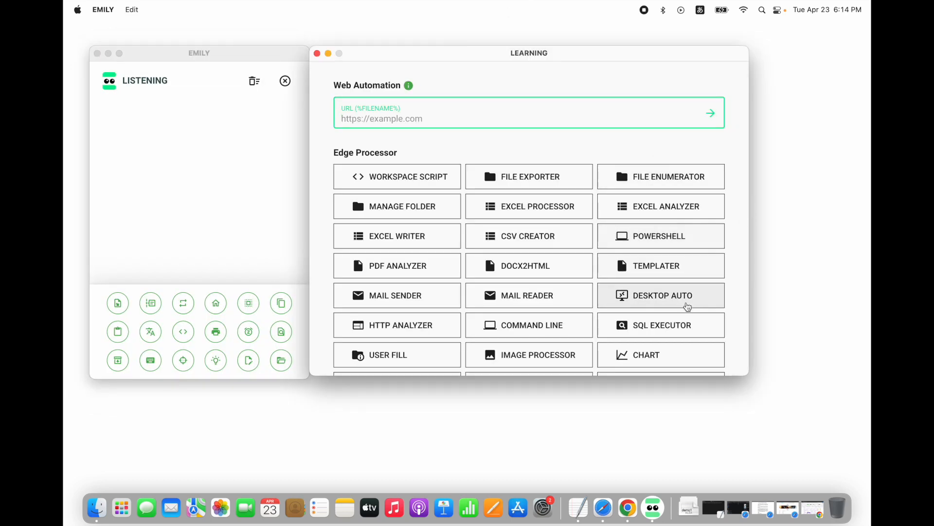
pyautogui.click(681, 307)
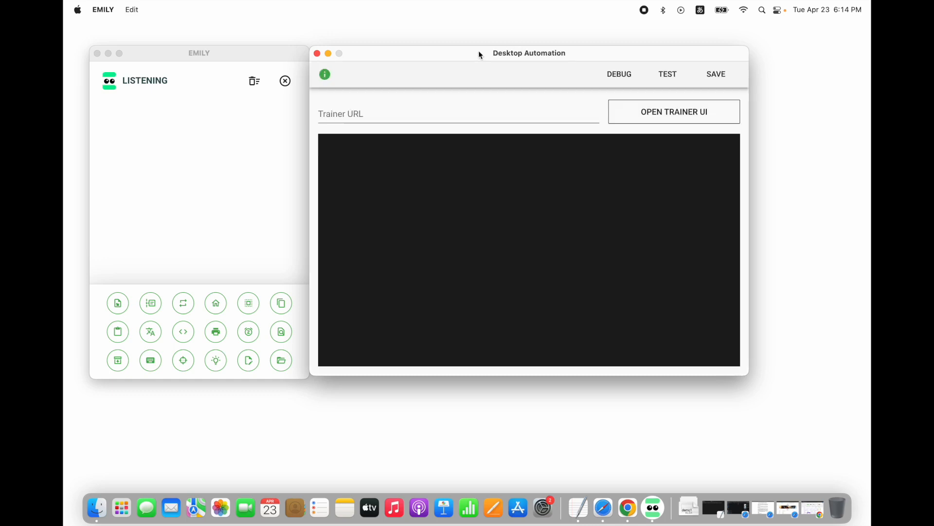
pyautogui.click(702, 119)
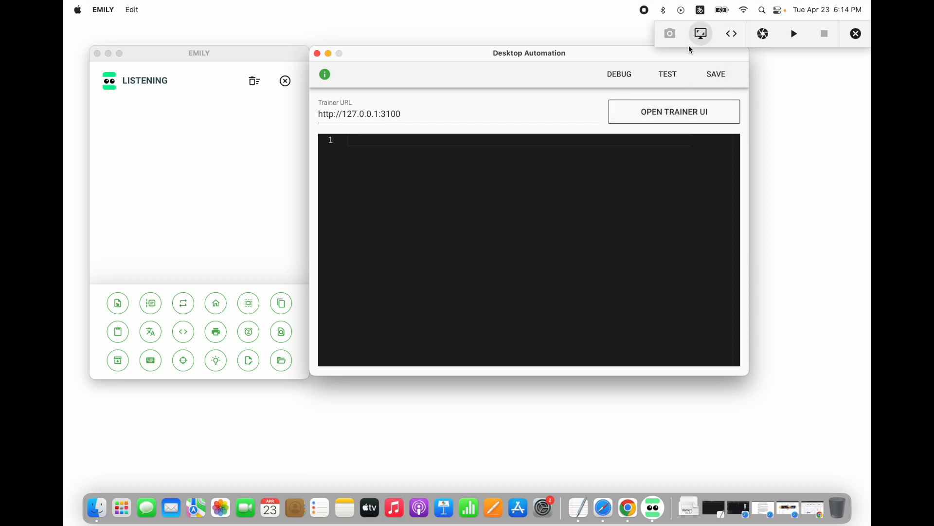
pyautogui.click(327, 54)
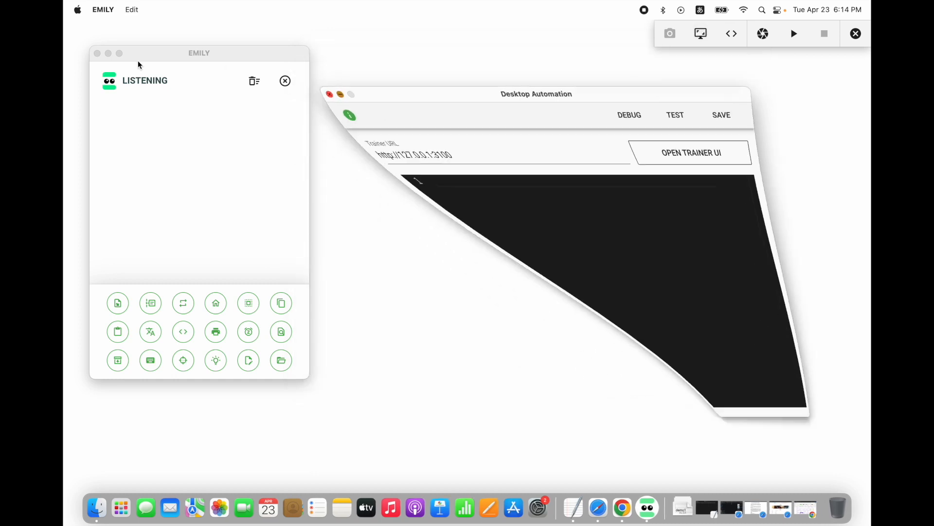
pyautogui.click(109, 53)
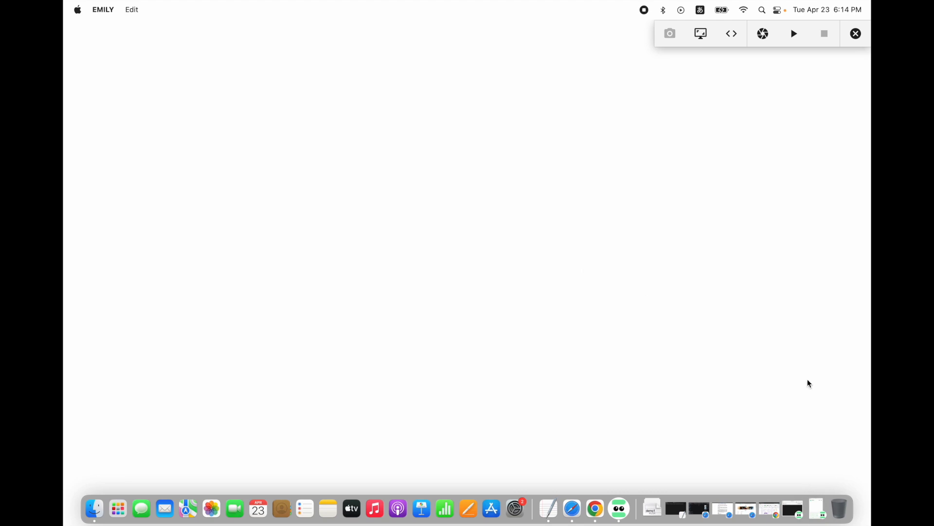
# Switch to Google Forms in Chrome and create a blank form
pyautogui.click(772, 511)
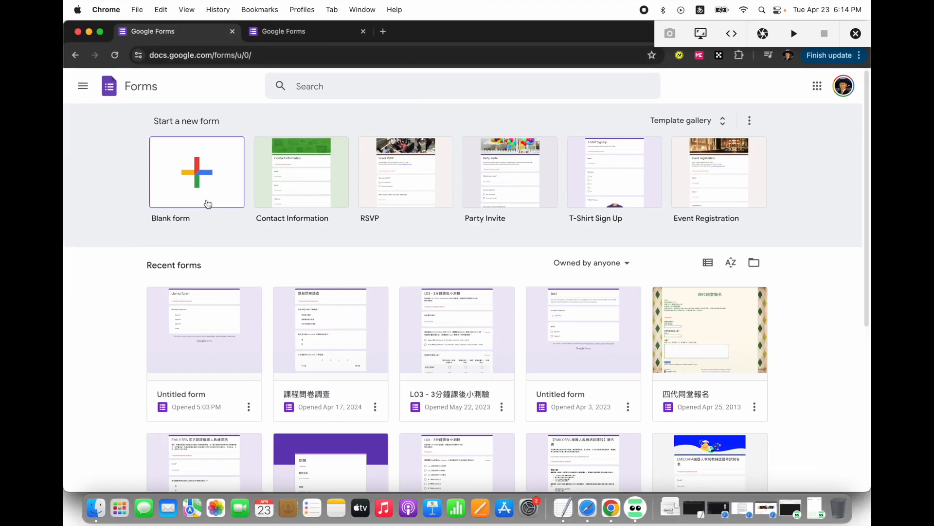
pyautogui.click(195, 159)
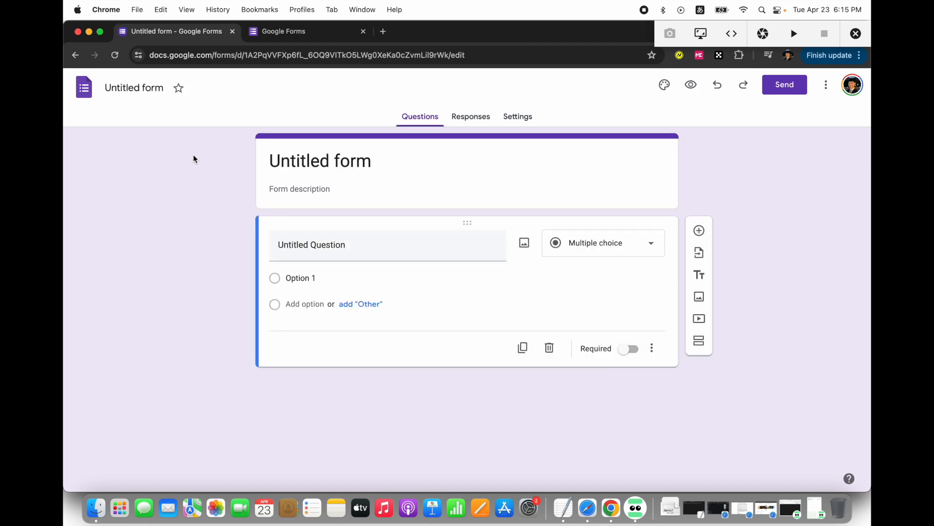
# Make the multiple-choice question required and add Option 2, Option 3 and an "Other" answer
pyautogui.click(623, 246)
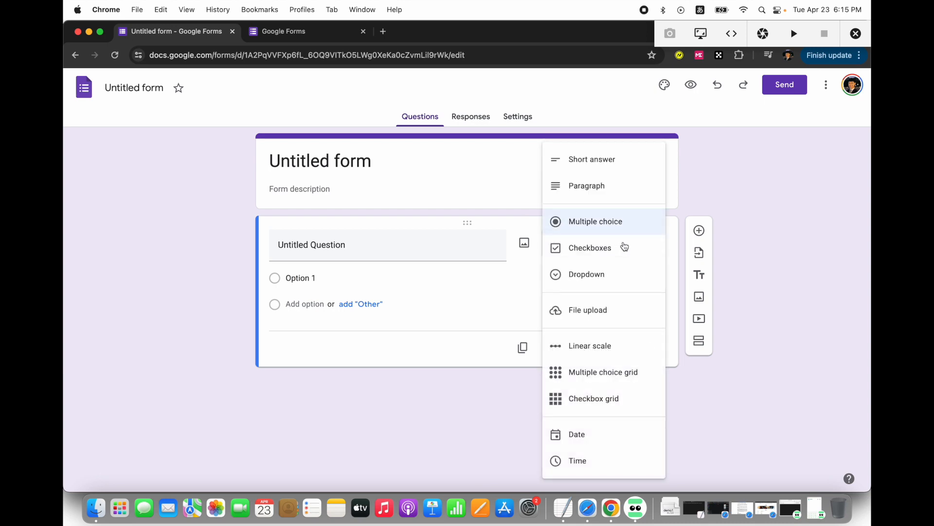
pyautogui.click(614, 233)
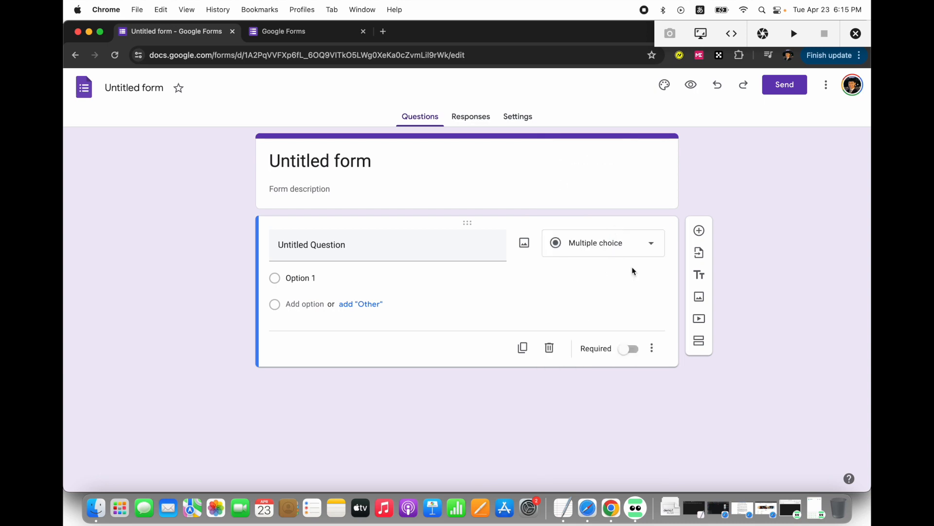
pyautogui.click(627, 350)
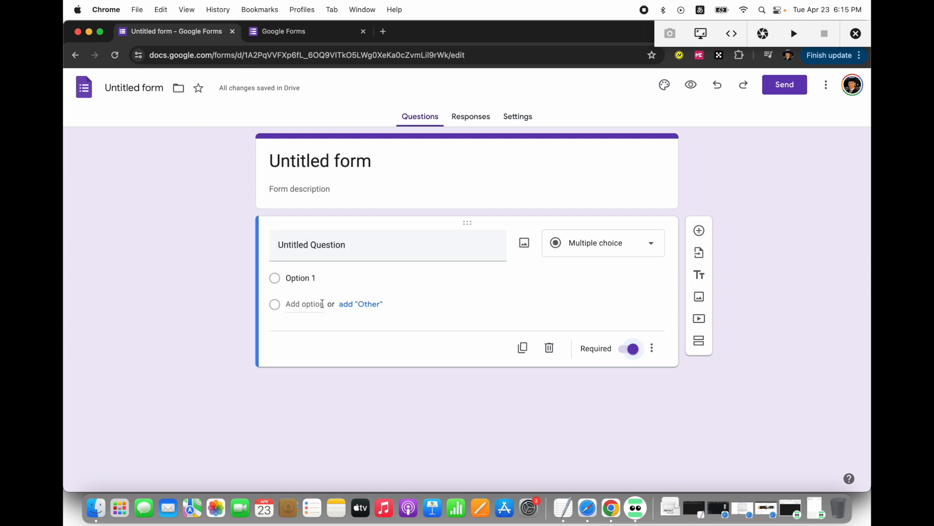
pyautogui.click(279, 307)
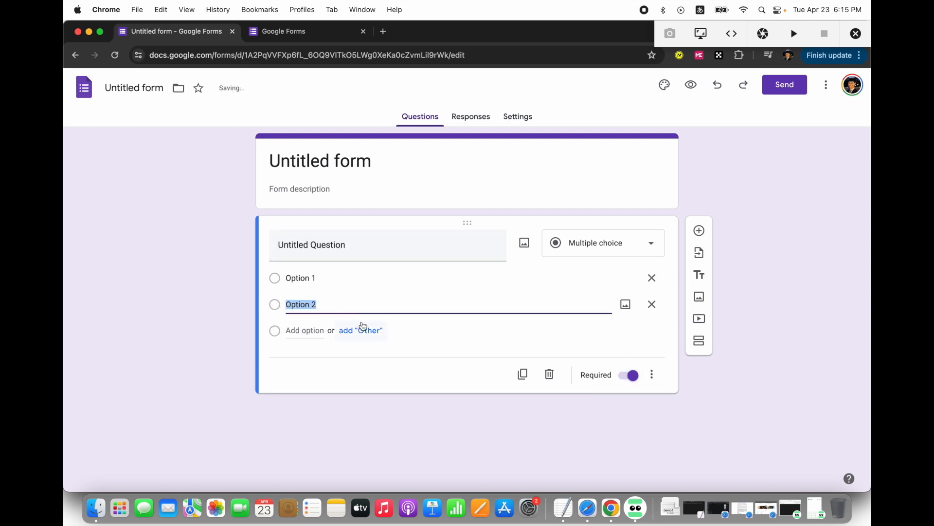
pyautogui.click(359, 331)
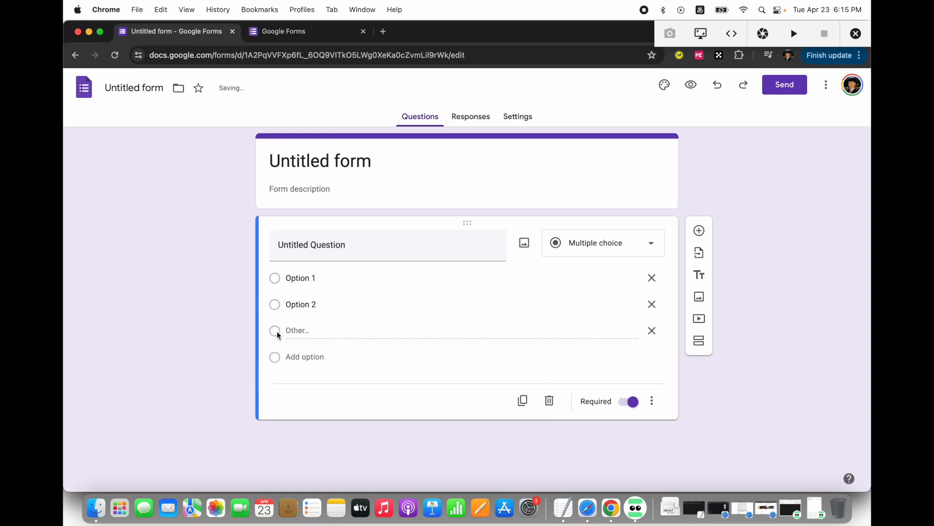
pyautogui.click(286, 357)
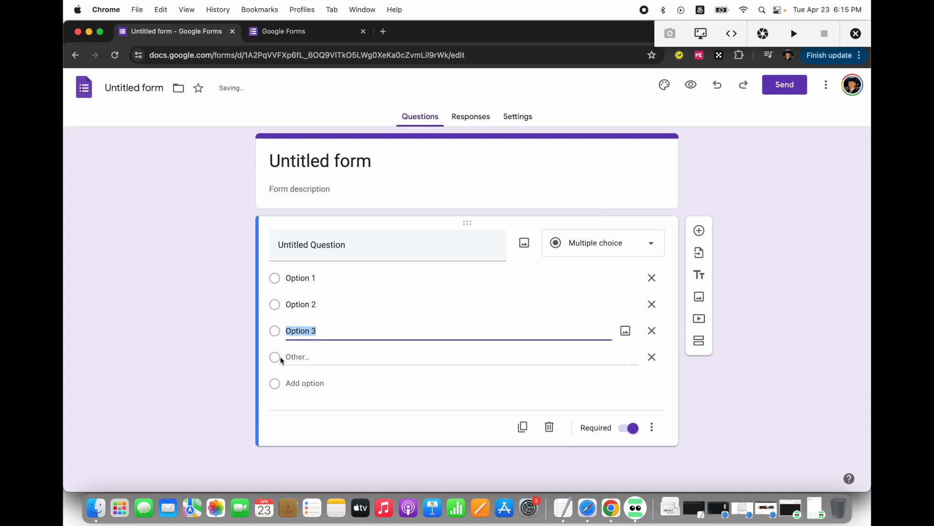
pyautogui.click(818, 253)
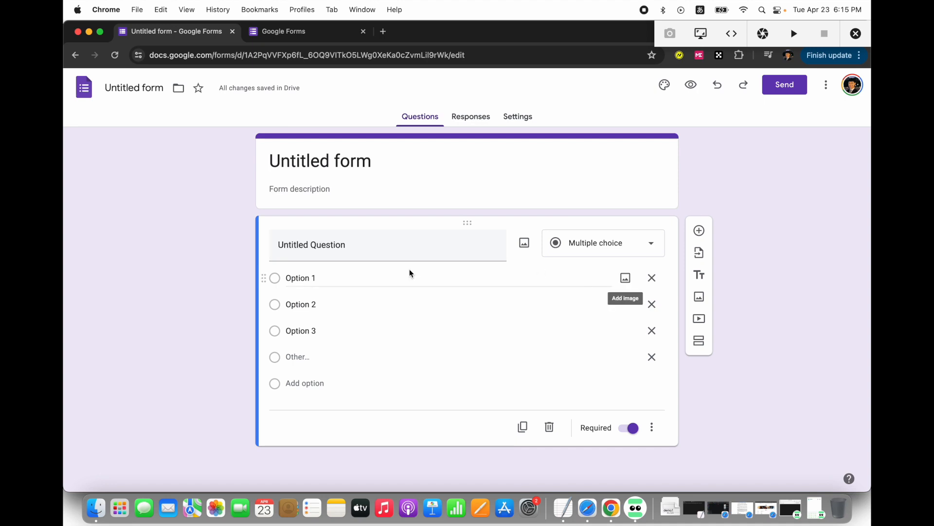
# Change the form title to "demo form", using the ABC keyboard input source
pyautogui.click(318, 159)
pyautogui.moveTo(334, 160); pyautogui.dragTo(260, 164)
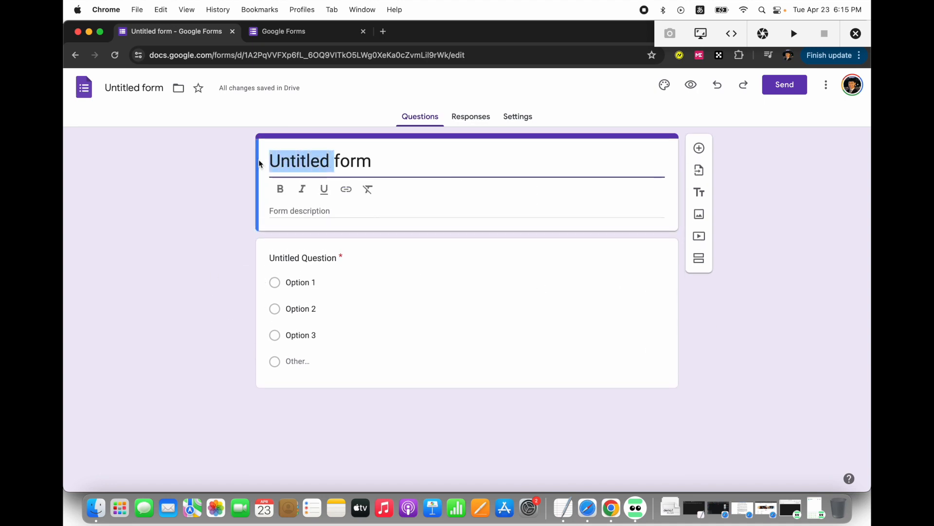
pyautogui.write('でm')
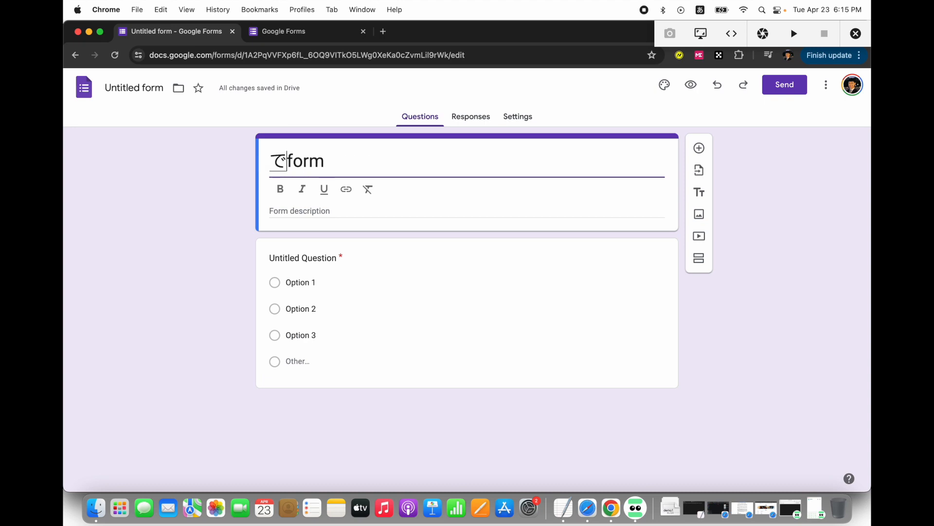
pyautogui.press('BackSpace')
pyautogui.press('BackSpace')
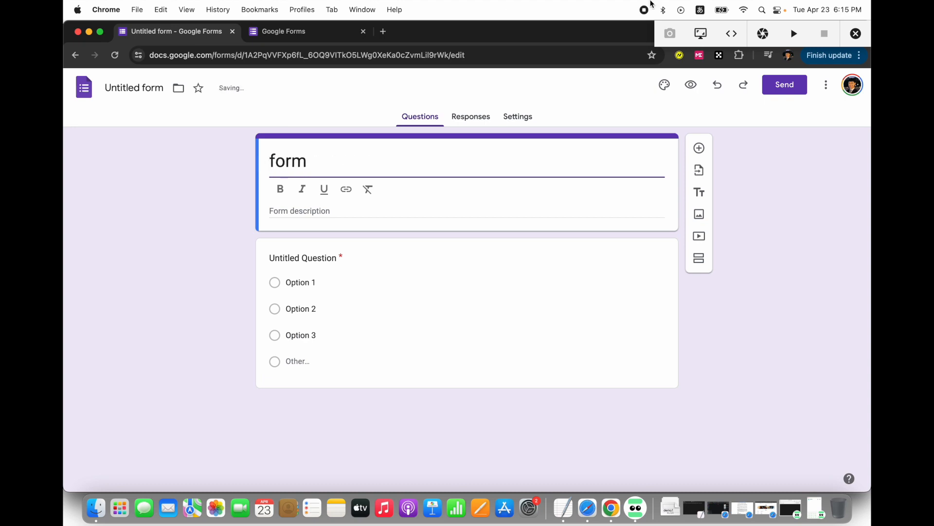
pyautogui.click(701, 10)
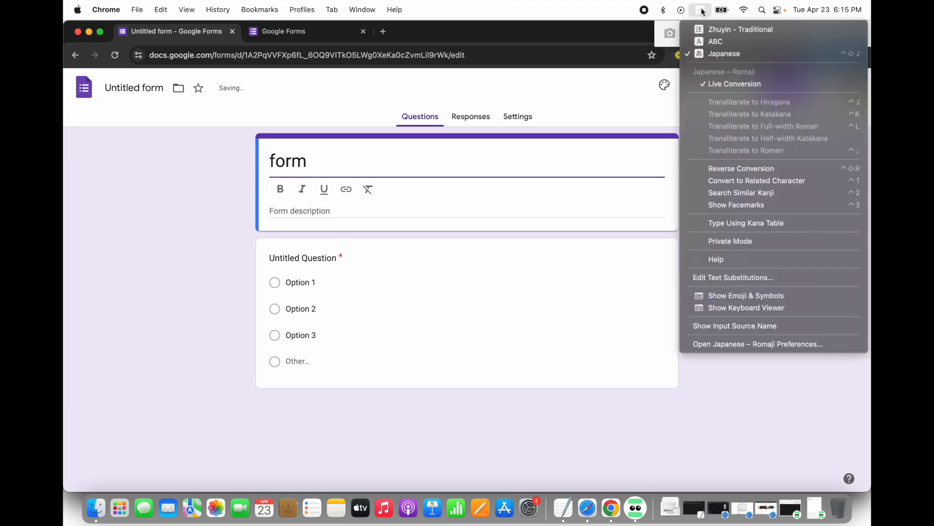
pyautogui.click(709, 42)
pyautogui.write('demo')
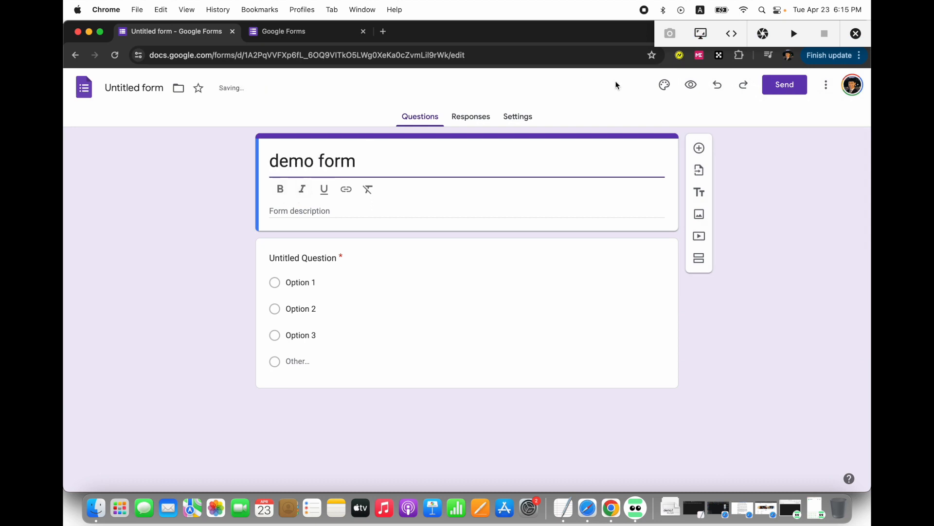
# Open the form's send options and get its shareable link
pyautogui.click(791, 85)
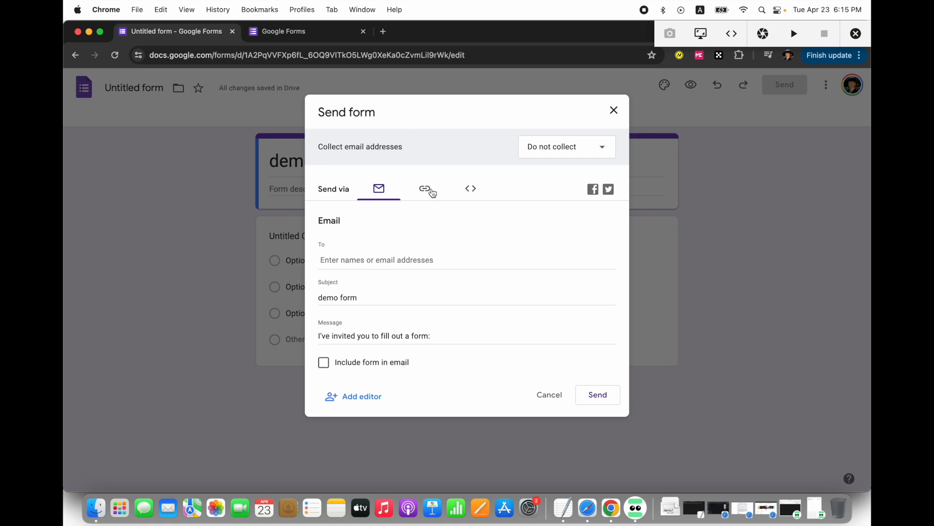
pyautogui.click(425, 189)
pyautogui.click(330, 265)
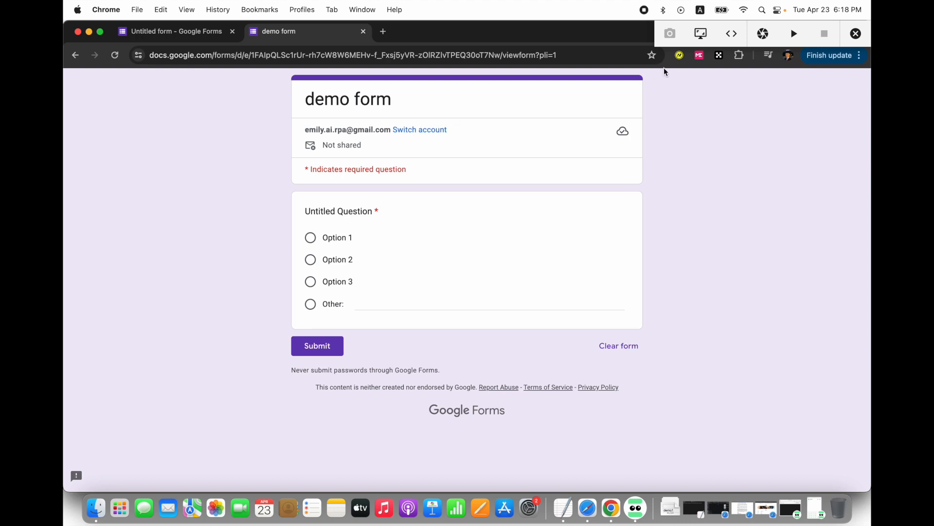
# Capture the demo form and add a "Click crop at X,Y" command from the "* Indicates required question" region to the Option 1 radio button
pyautogui.click(763, 35)
pyautogui.click(701, 34)
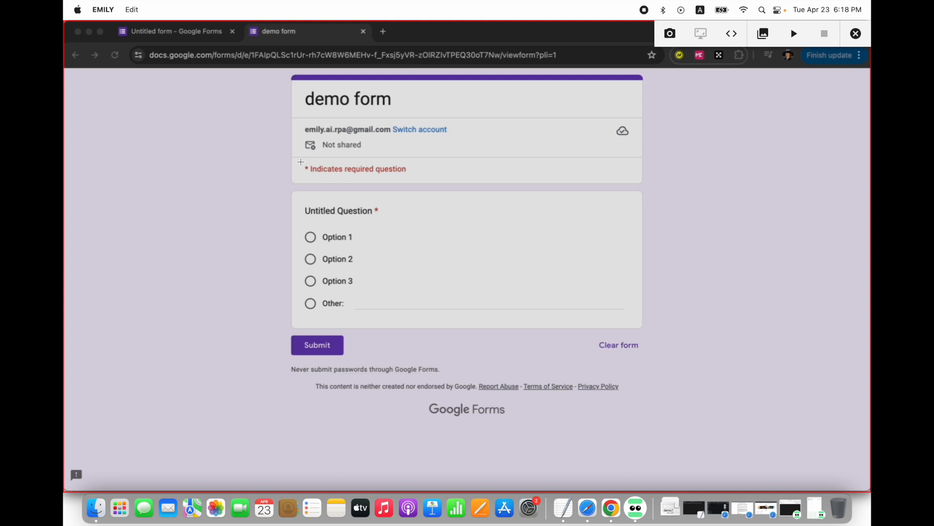
pyautogui.moveTo(300, 162); pyautogui.dragTo(411, 175)
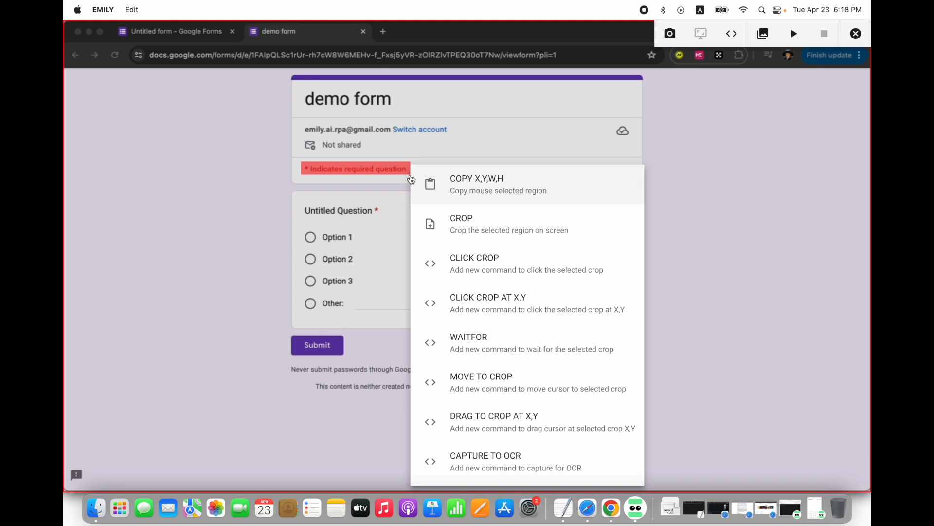
pyautogui.click(499, 309)
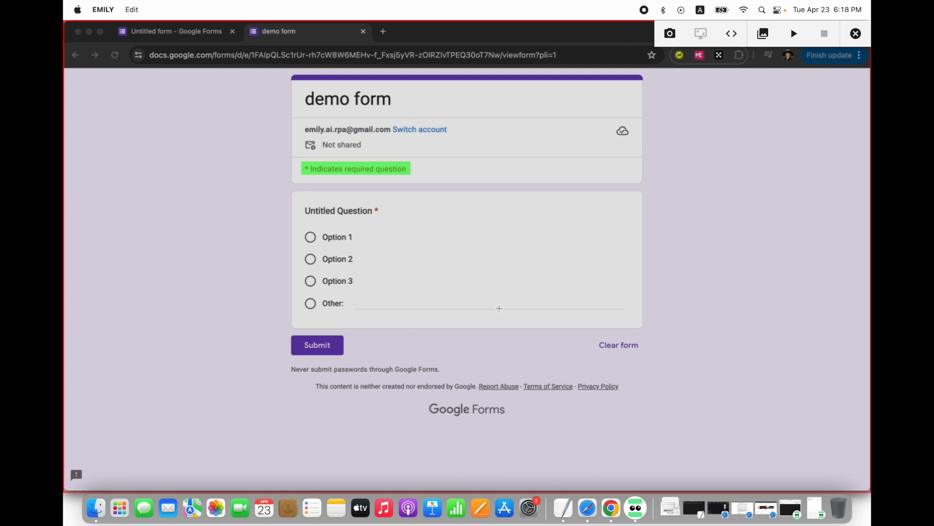
pyautogui.click(311, 237)
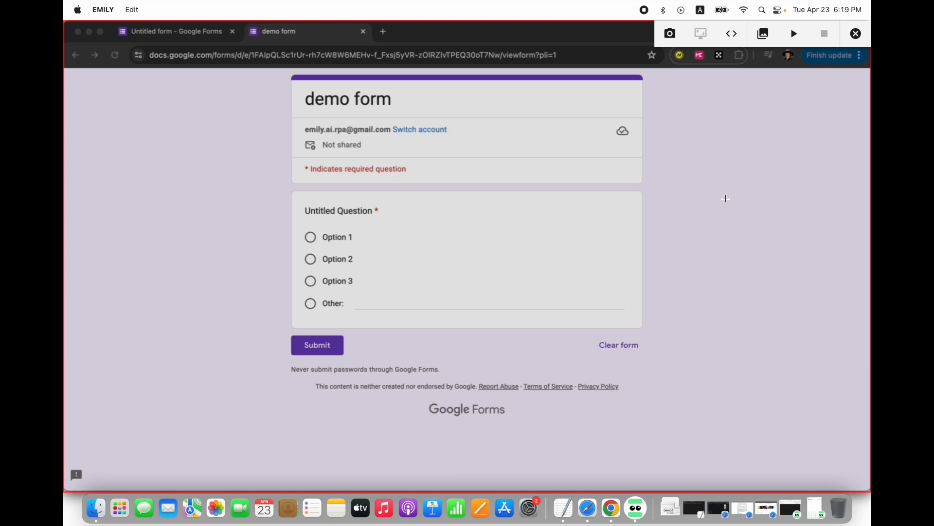
# Bring up the generated trial code and run it on the demo form
pyautogui.click(732, 34)
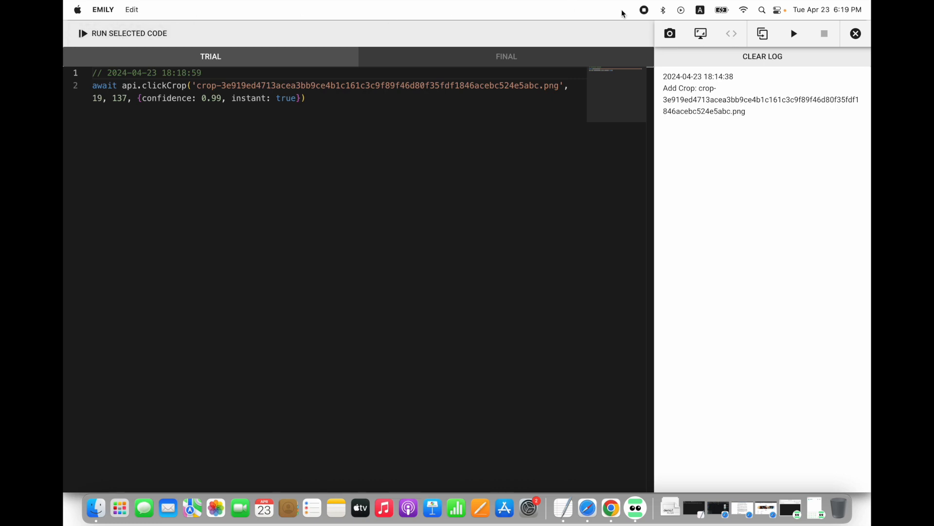
pyautogui.click(798, 39)
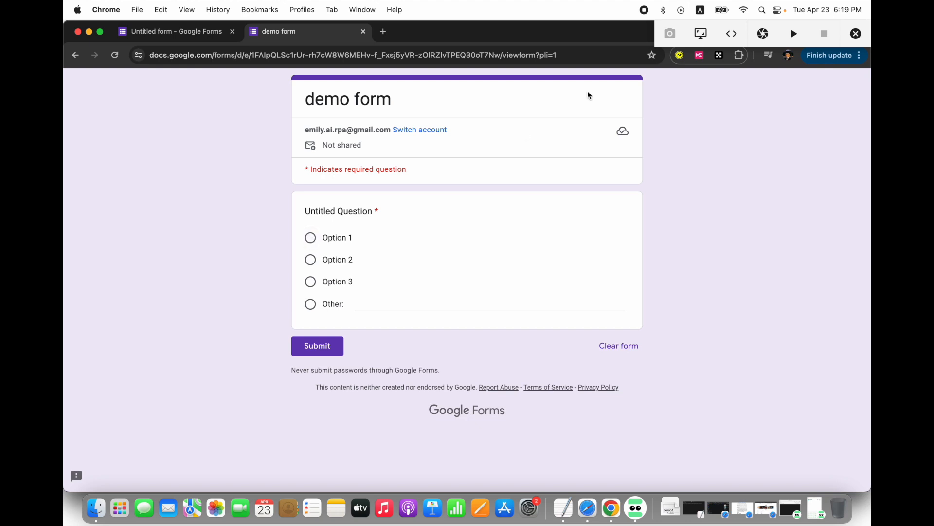
# Change the X offset in the clickCrop command to 190 and rerun the trial code
pyautogui.click(732, 33)
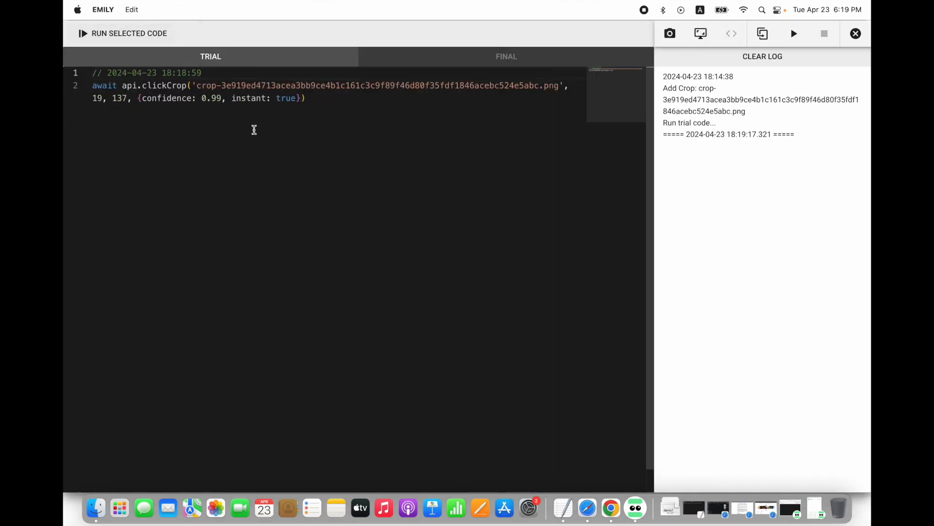
pyautogui.click(356, 99)
pyautogui.moveTo(95, 99); pyautogui.dragTo(128, 98)
pyautogui.click(97, 98)
pyautogui.write('0-')
pyautogui.press('BackSpace')
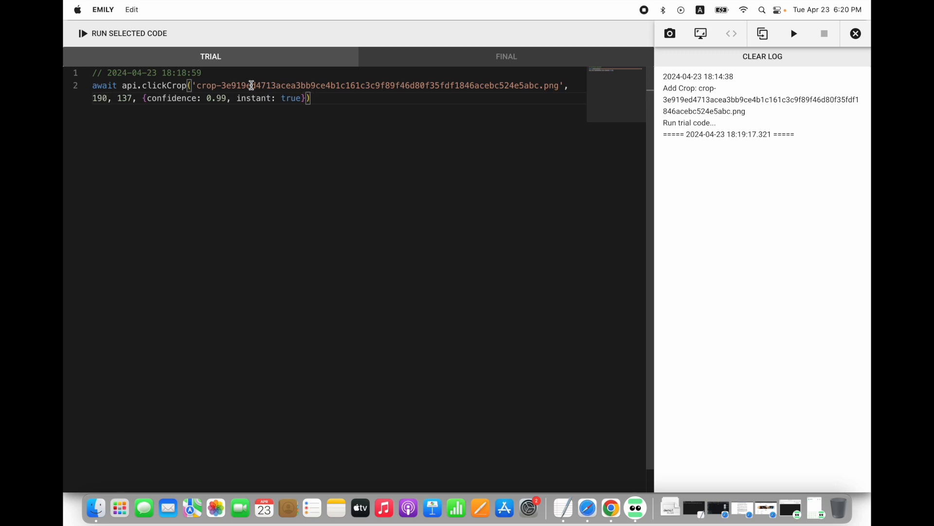
pyautogui.click(794, 33)
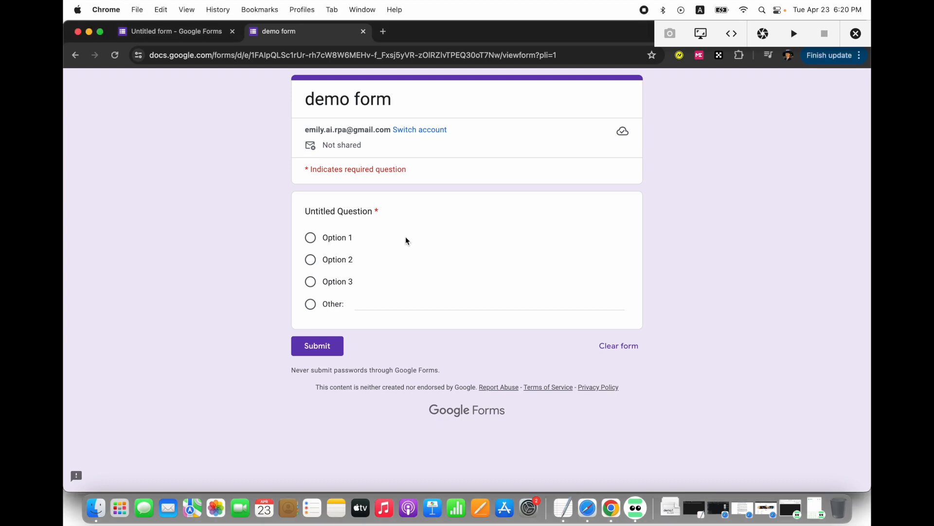
# Restore the X offset in the clickCrop command to 19
pyautogui.click(731, 34)
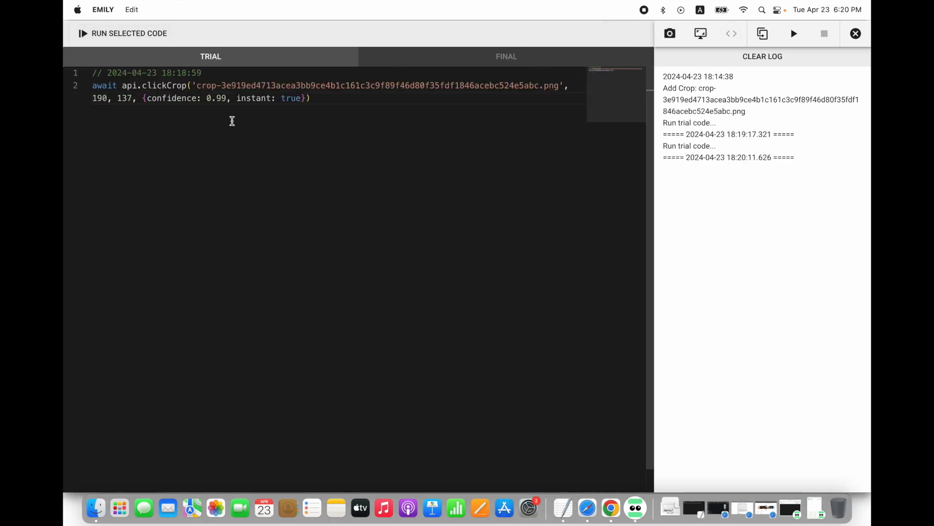
pyautogui.click(104, 98)
pyautogui.press('BackSpace')
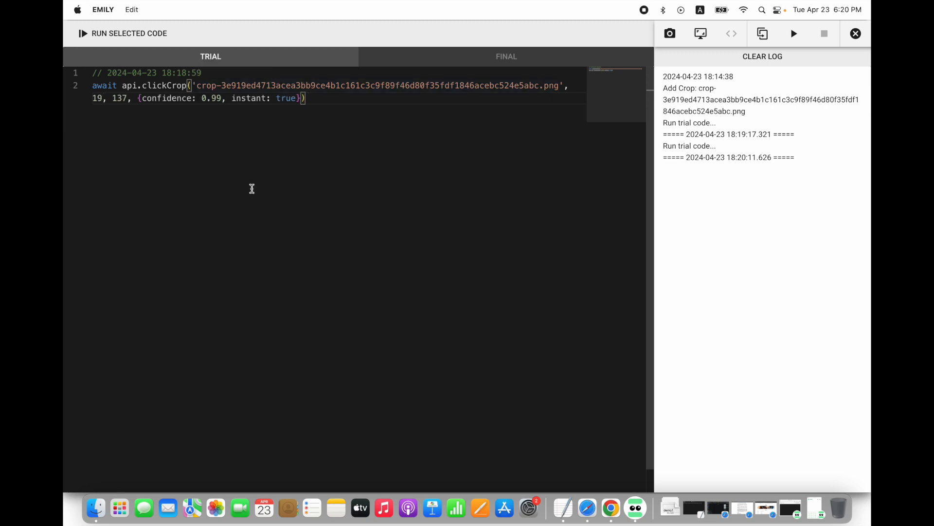
# Add a "Click crop at X,Y" command from the "* Indicates required question" crop to the Option 2 radio button
pyautogui.click(712, 34)
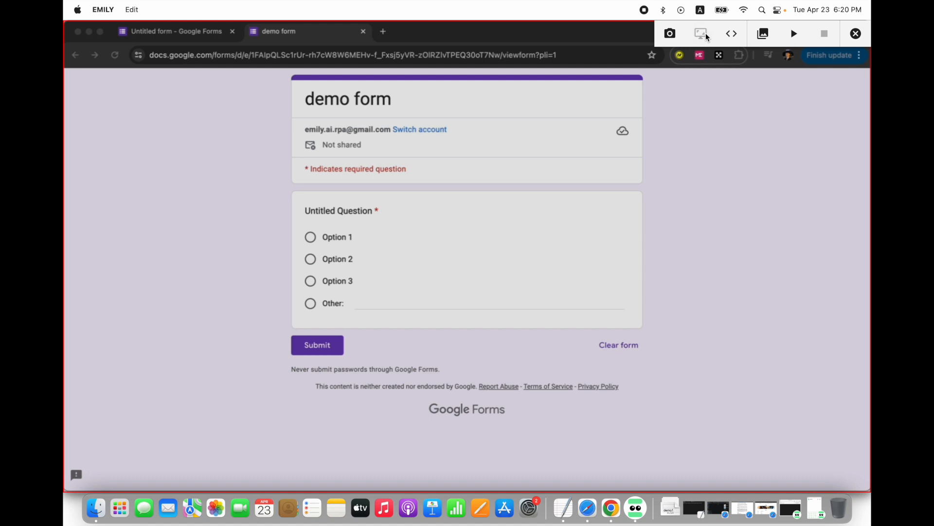
pyautogui.click(764, 33)
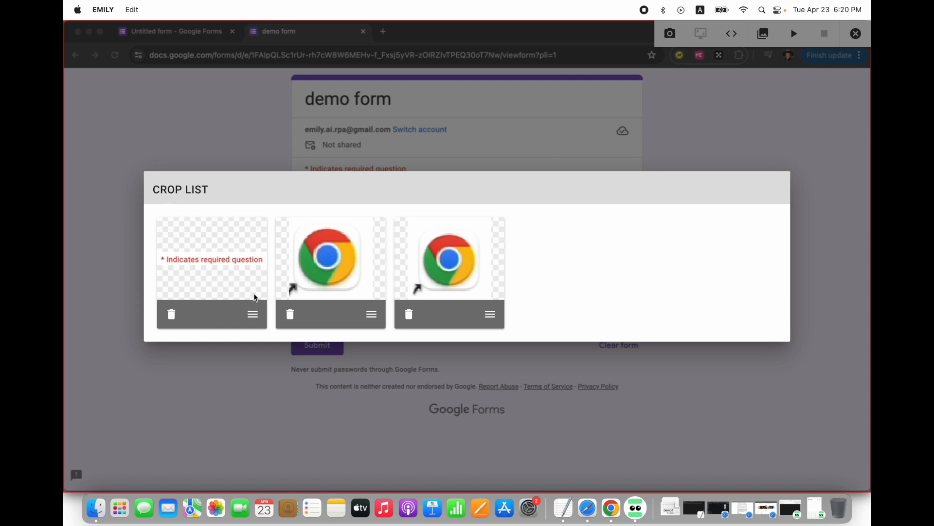
pyautogui.click(253, 313)
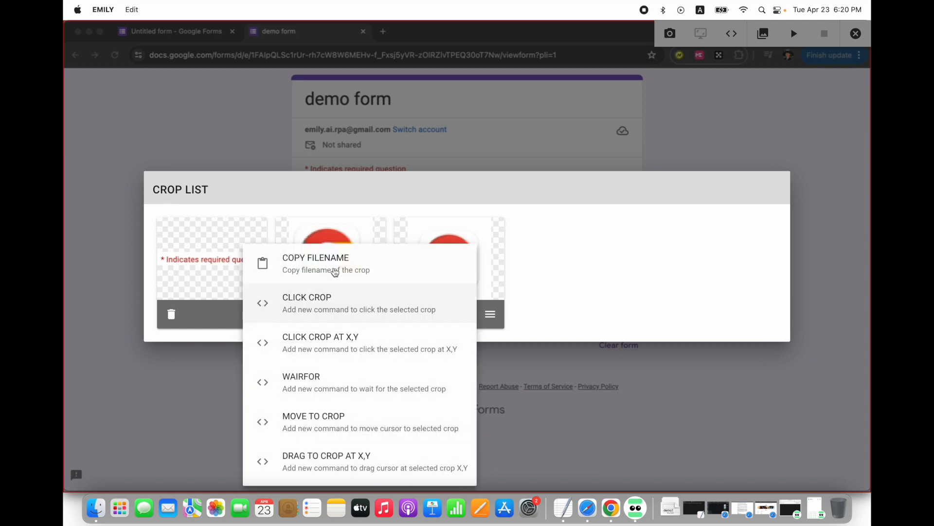
pyautogui.click(328, 340)
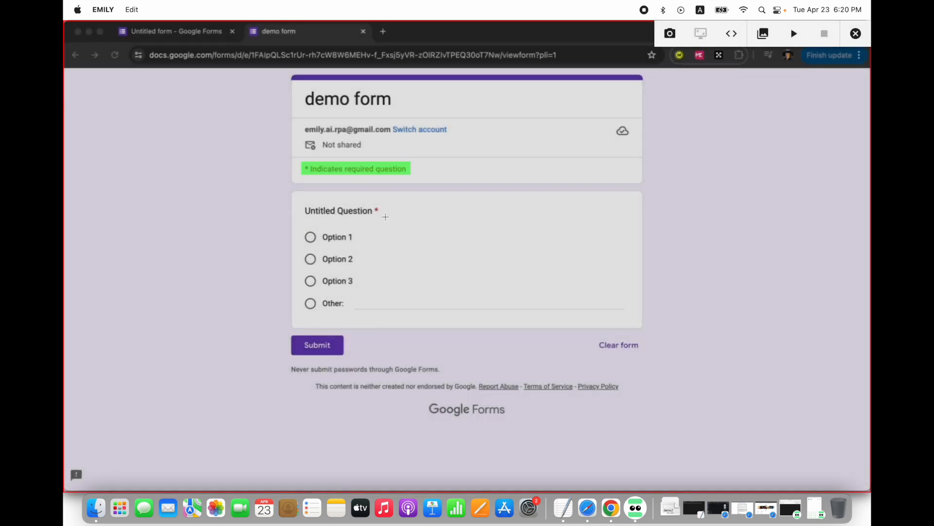
pyautogui.click(309, 258)
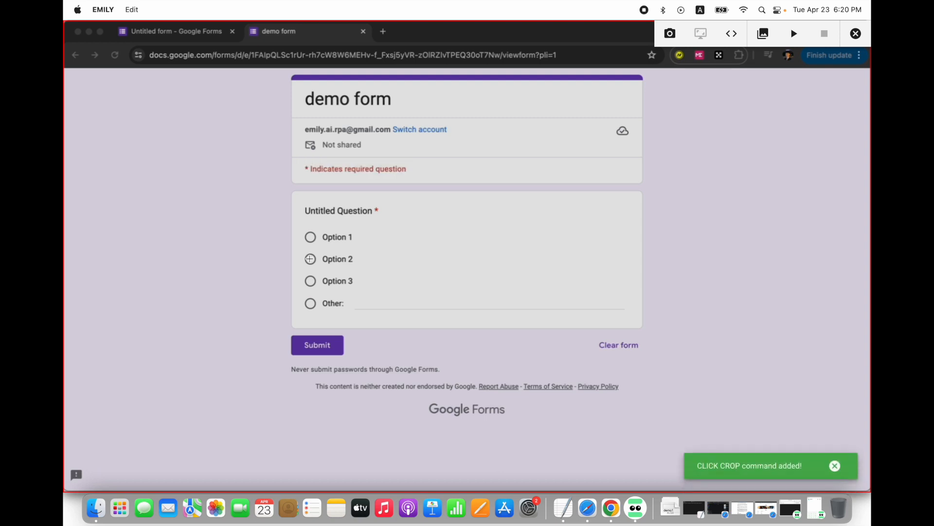
# Delete the older clickCrop command with offsets 19, 137 and its timestamp comment from the trial code, and run the remaining command on the demo form
pyautogui.click(731, 33)
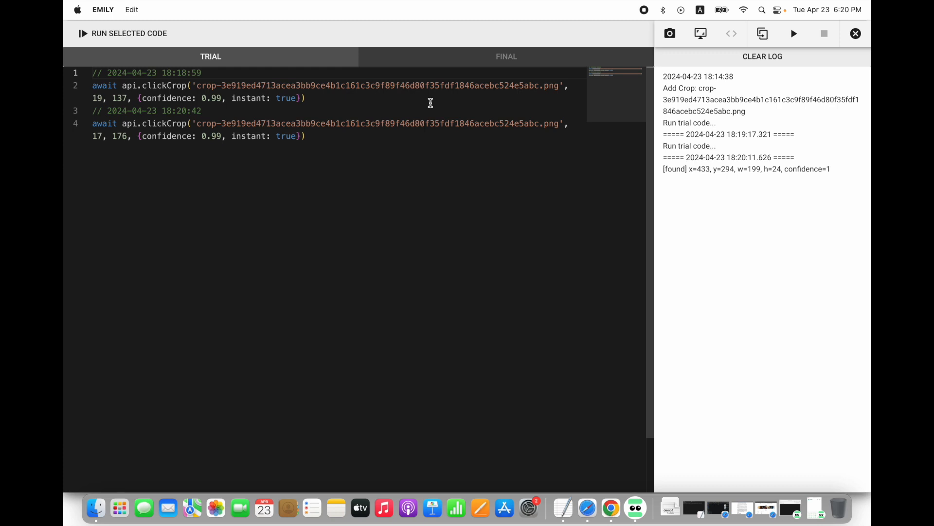
pyautogui.moveTo(306, 98); pyautogui.dragTo(86, 77)
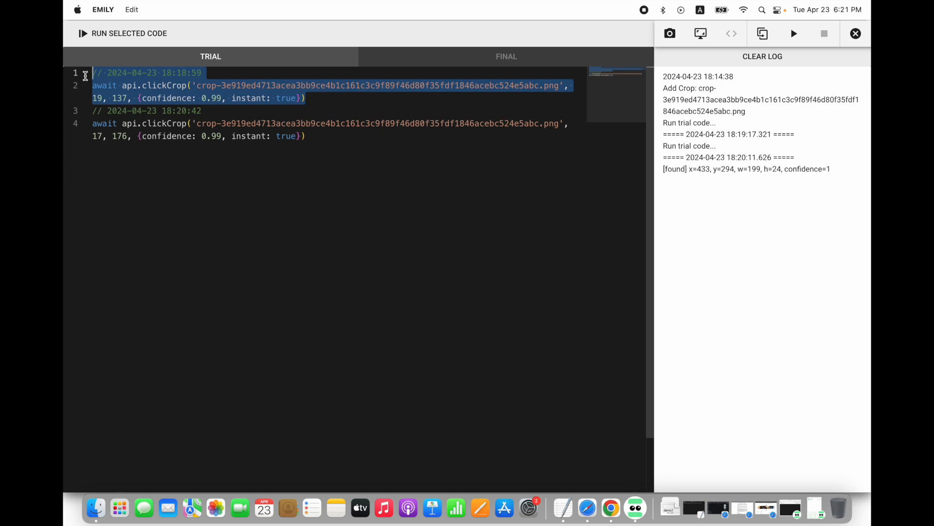
pyautogui.press('BackSpace')
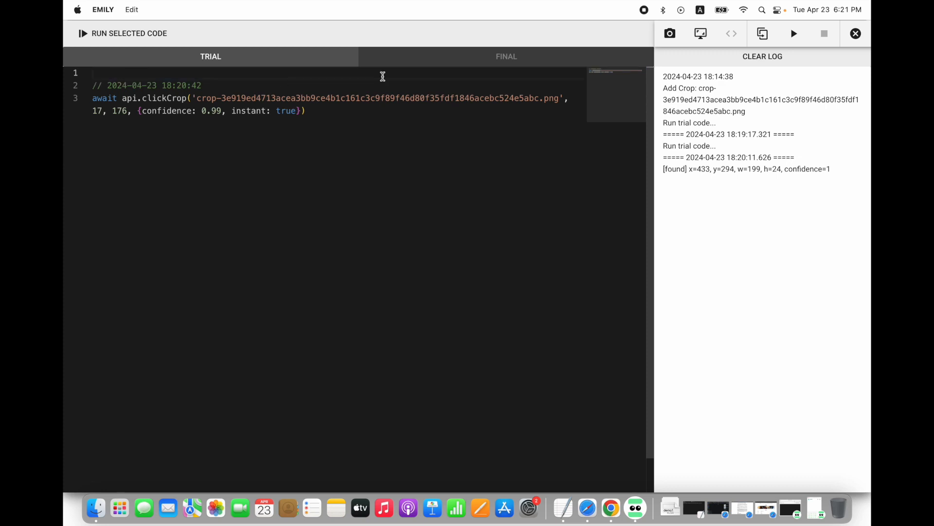
pyautogui.click(794, 38)
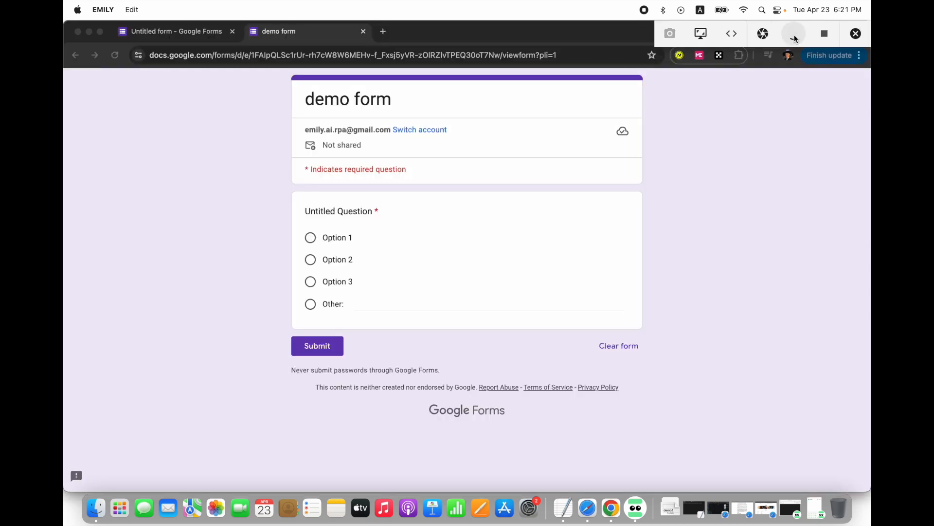
pyautogui.click(310, 259)
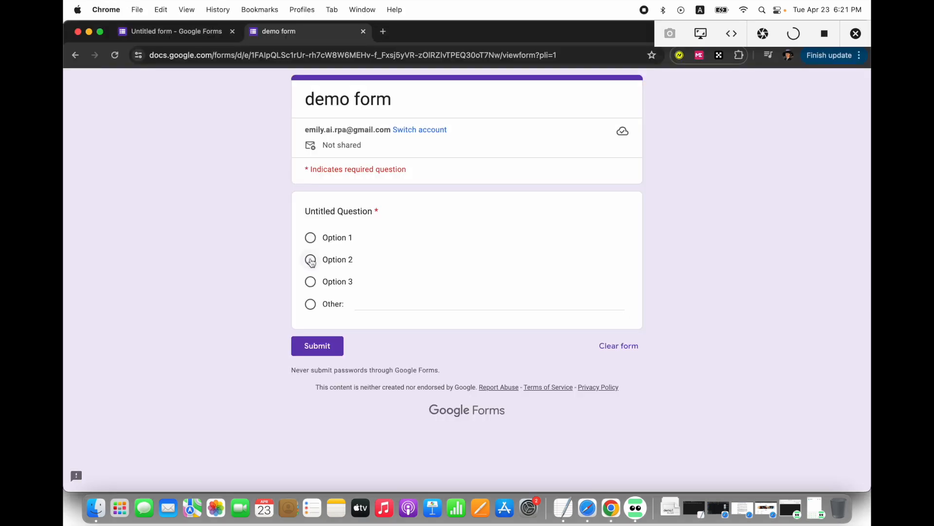